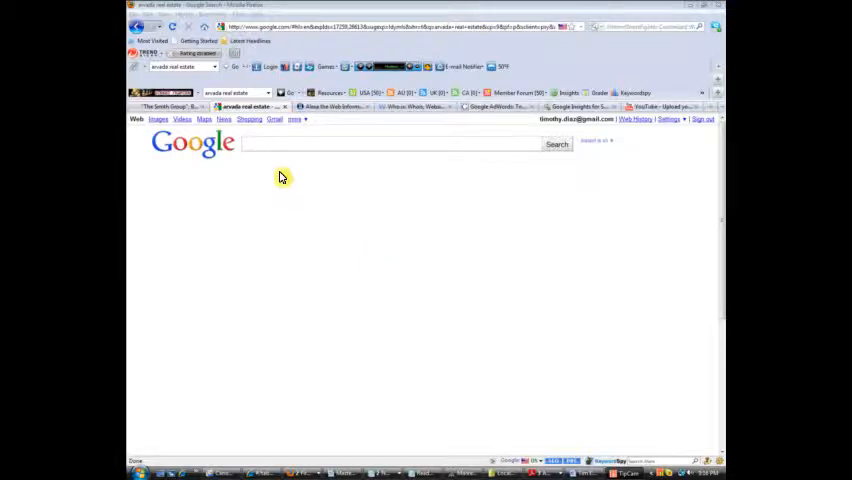
Select the Google search box to clear the old query.
left_click(256, 146)
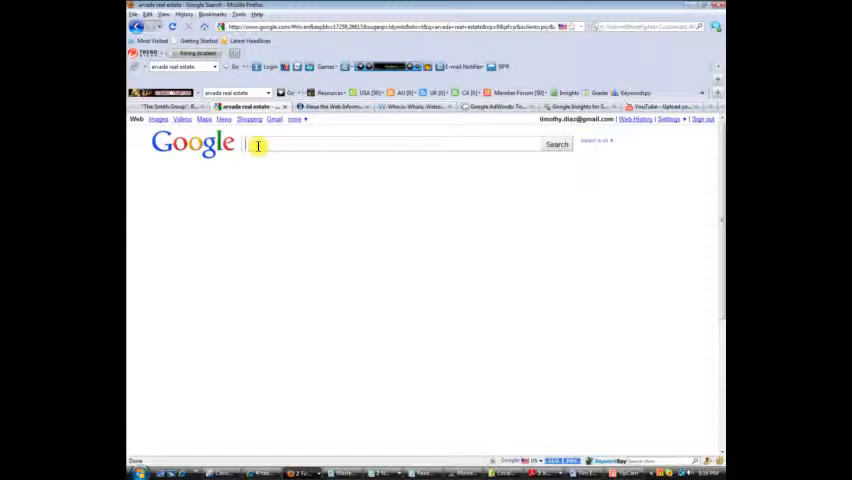
type("re")
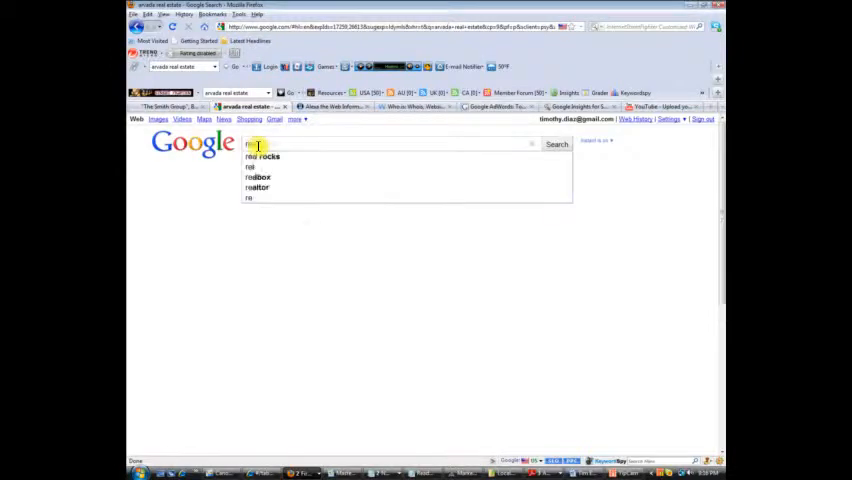
type("al estate")
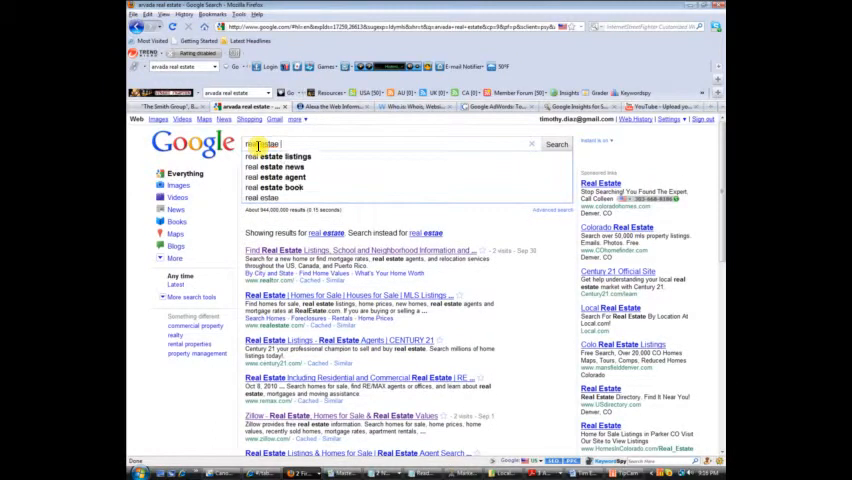
type(" in arvada")
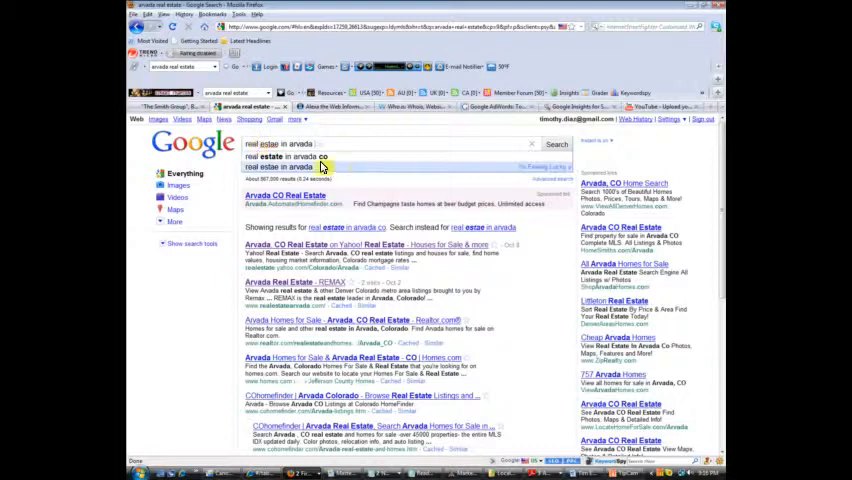
Edit the query to read 'real estate arvada' and run the search.
right_click(272, 146)
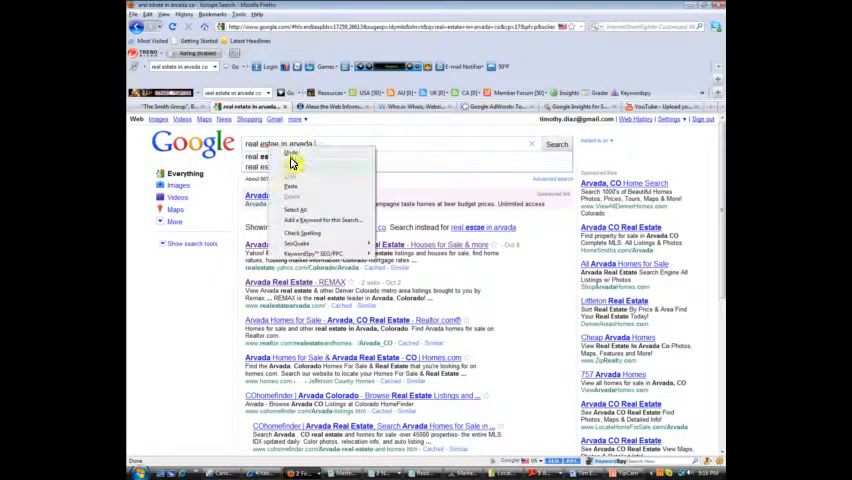
left_click(294, 190)
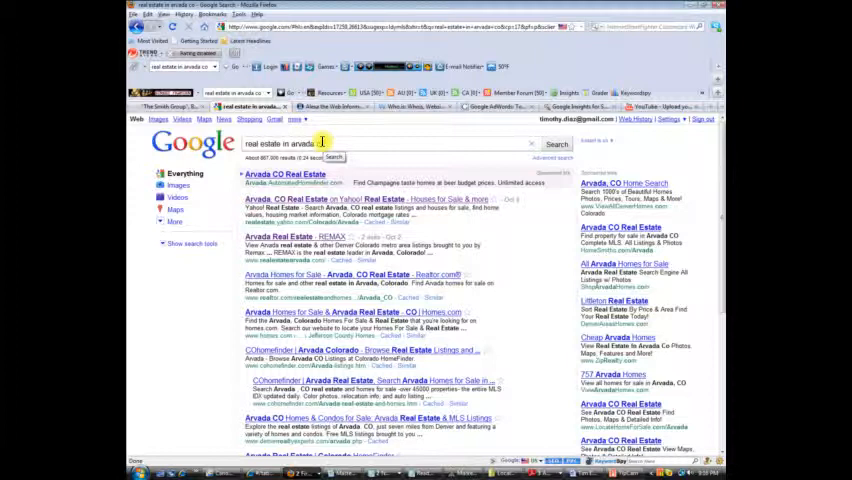
key("BackSpace")
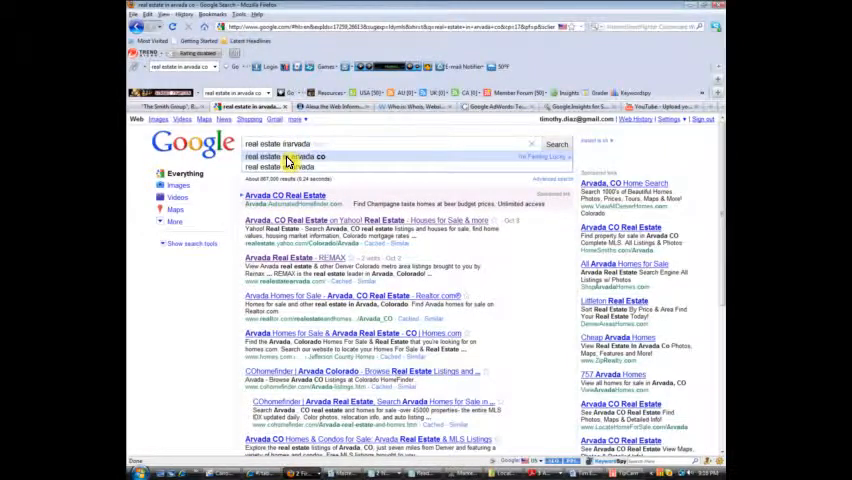
key("BackSpace")
key("BackSpace")
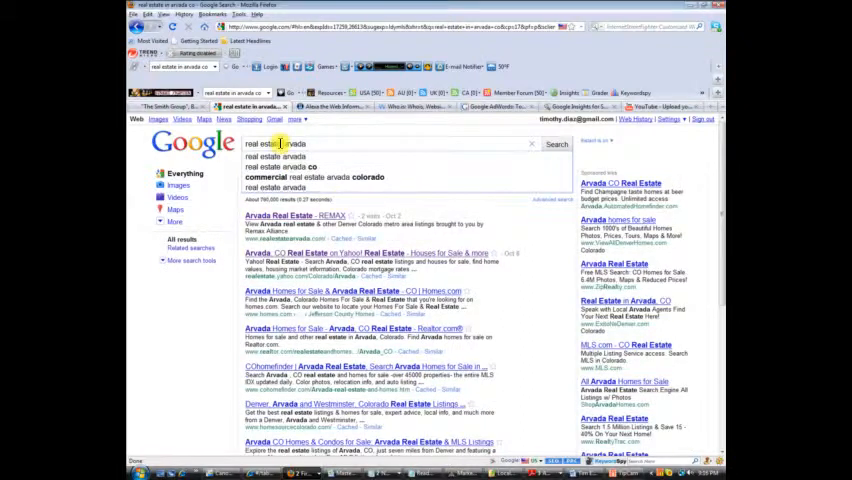
key("BackSpace")
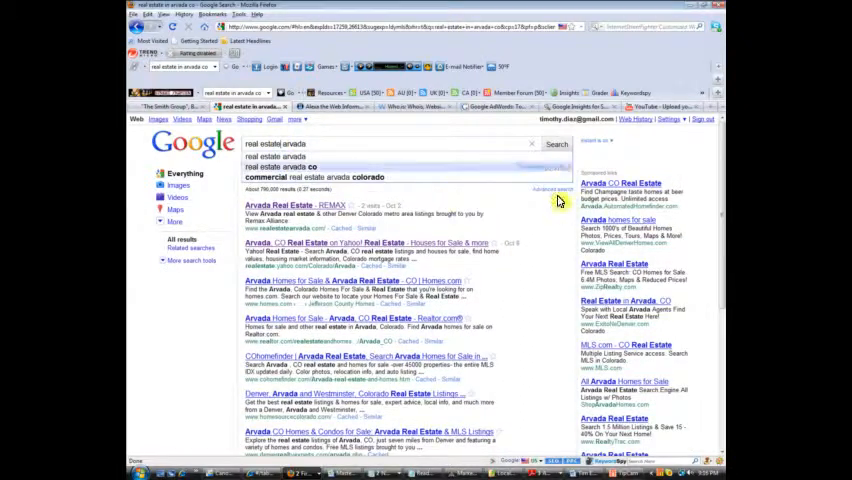
left_click(556, 144)
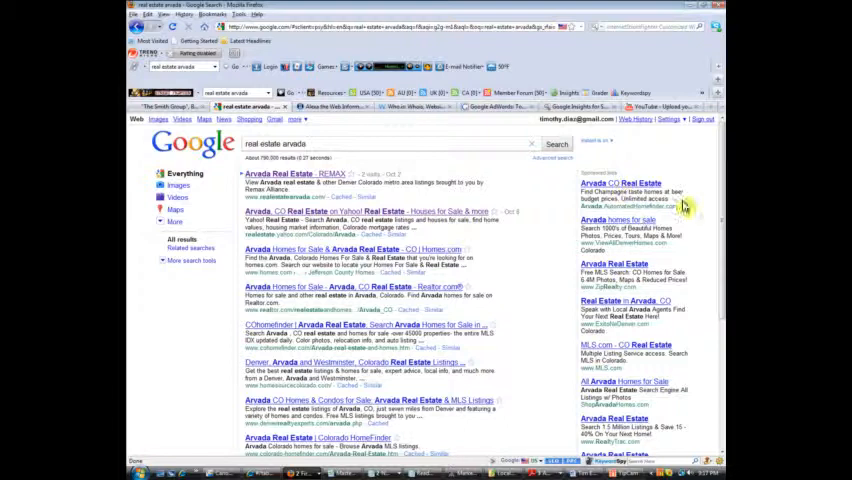
scroll(715, 210, "down", 5)
scroll(715, 260, "down", 5)
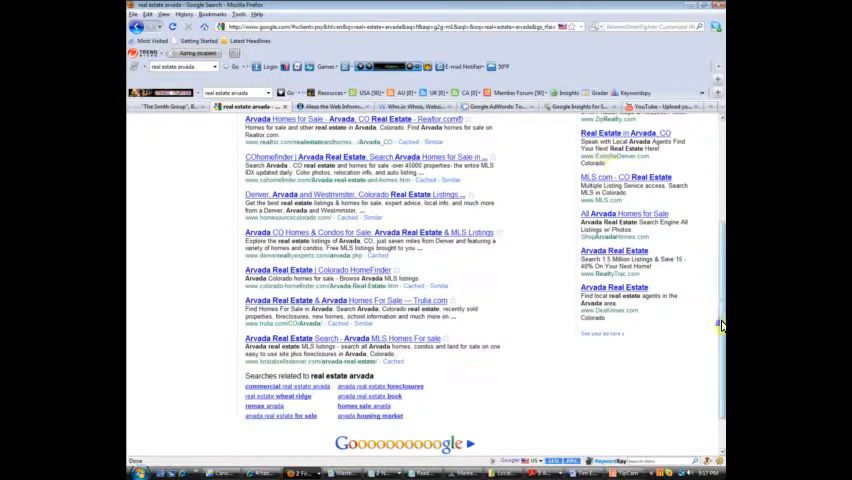
Scroll the results and visit the top RE/MAX Arvada Real Estate result.
left_click_drag(718, 323, 718, 215)
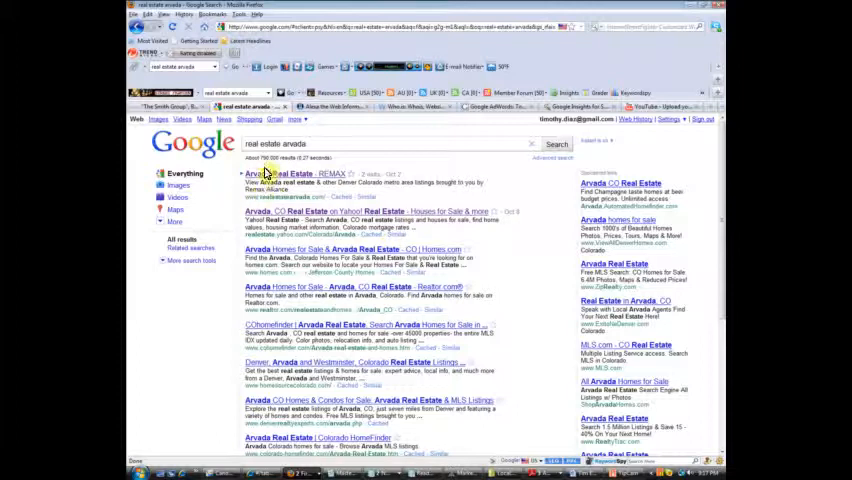
left_click(308, 183)
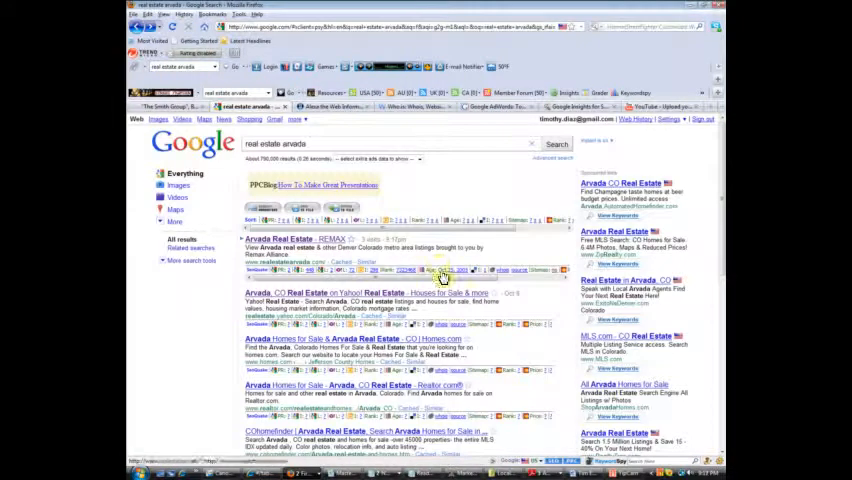
Dismiss the SEO add-on options and visit the Yahoo! Real Estate Arvada, CO result.
left_click(720, 462)
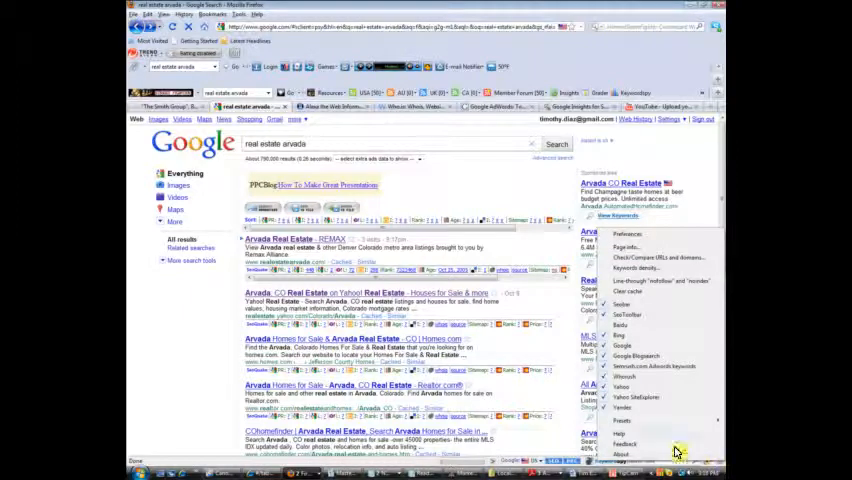
left_click(683, 207)
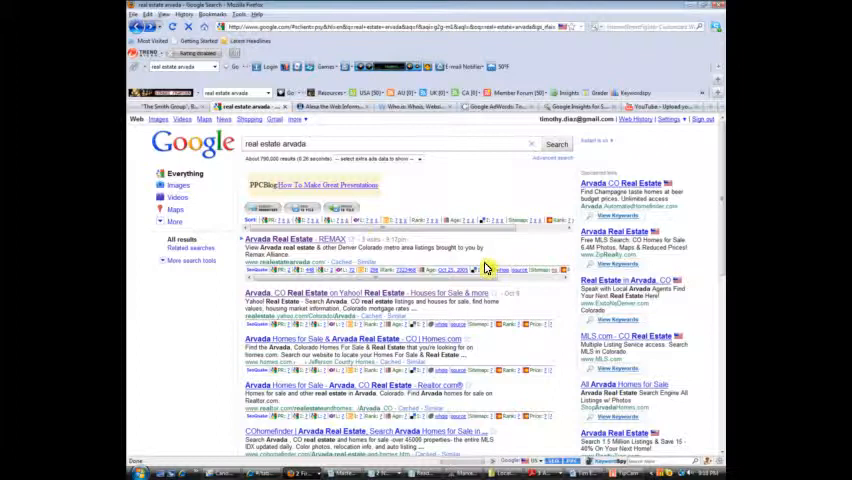
scroll(487, 268, "down", 1)
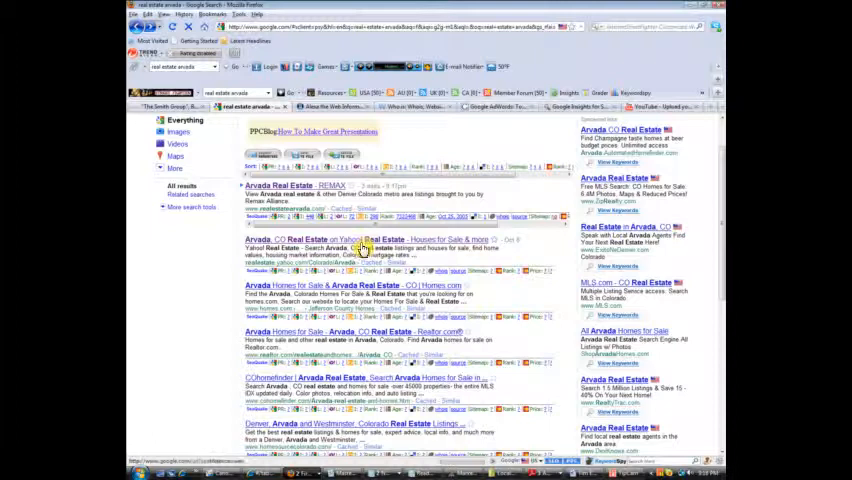
left_click(363, 247)
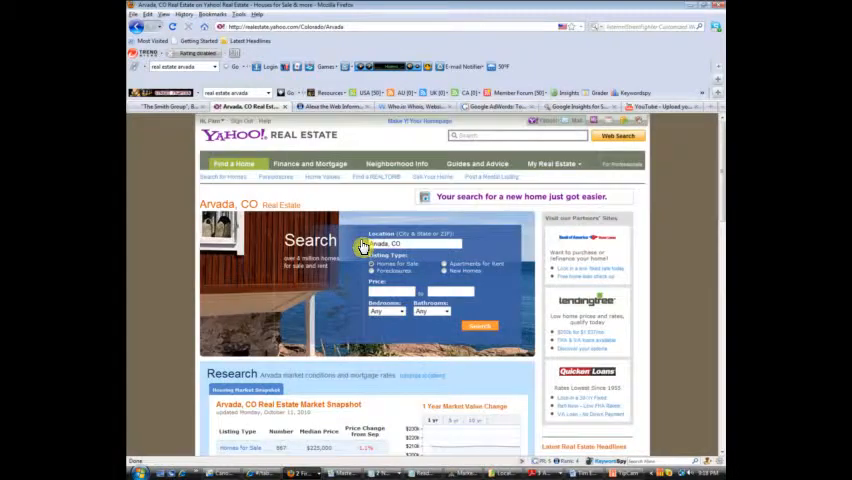
Return to the results and visit the Arvada Real Estate Search site.
left_click(137, 27)
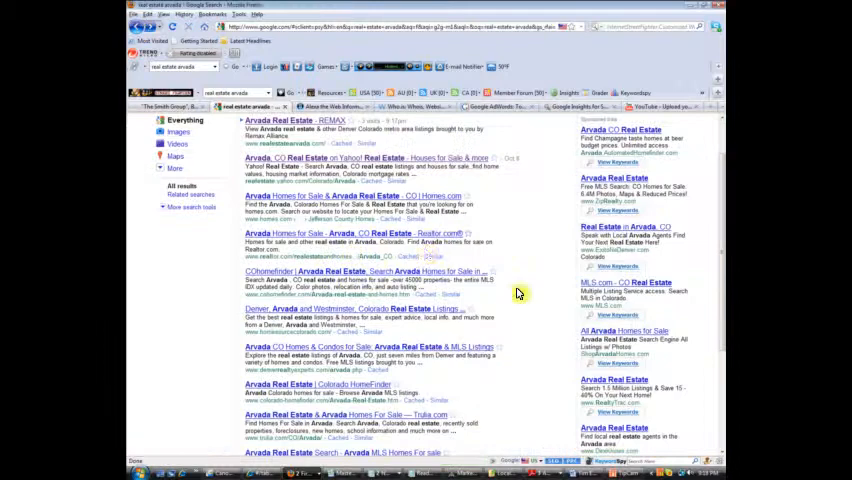
scroll(481, 313, "up", 3)
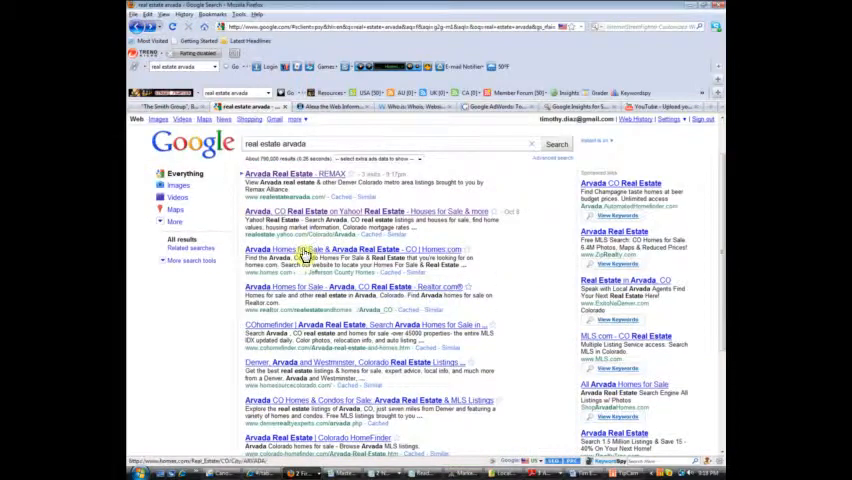
scroll(315, 258, "down", 1)
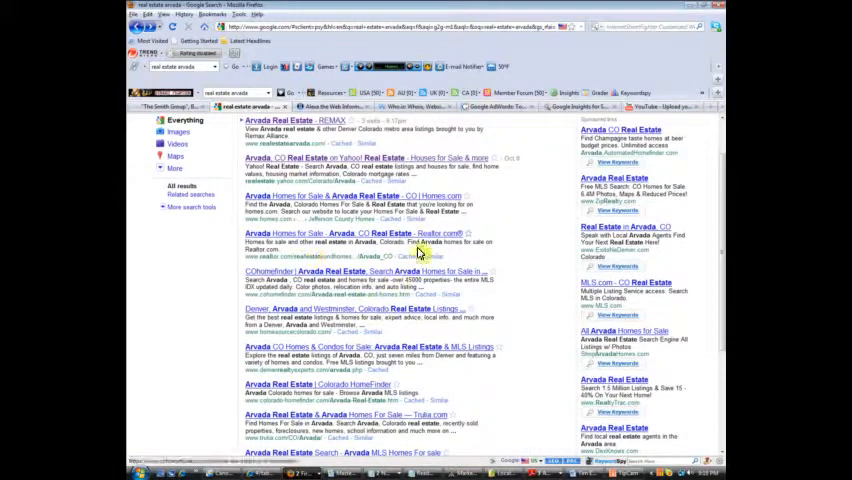
scroll(466, 284, "down", 3)
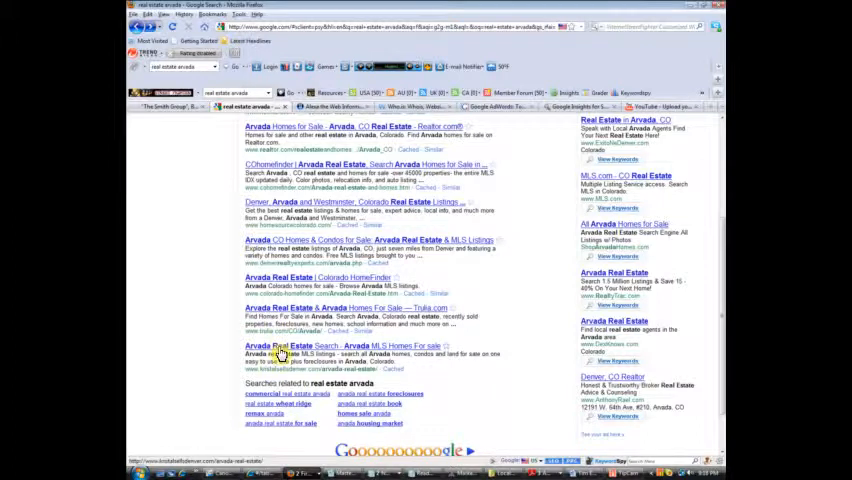
scroll(430, 370, "up", 4)
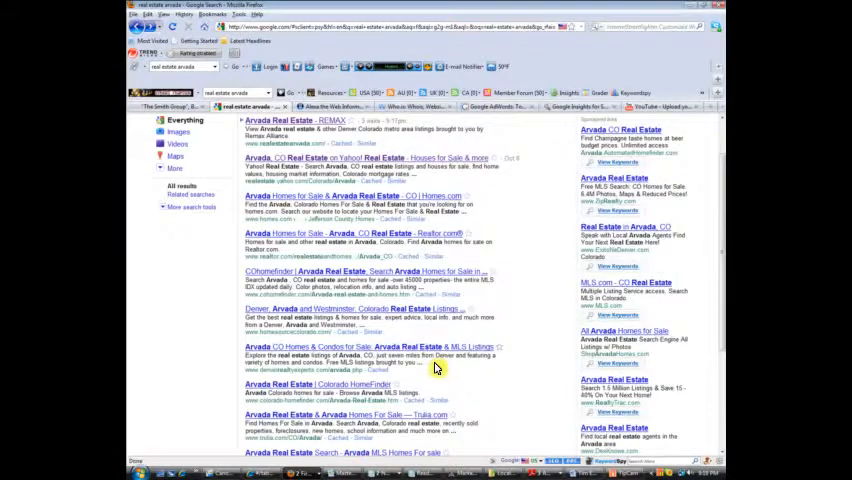
scroll(430, 370, "down", 4)
left_click(280, 346)
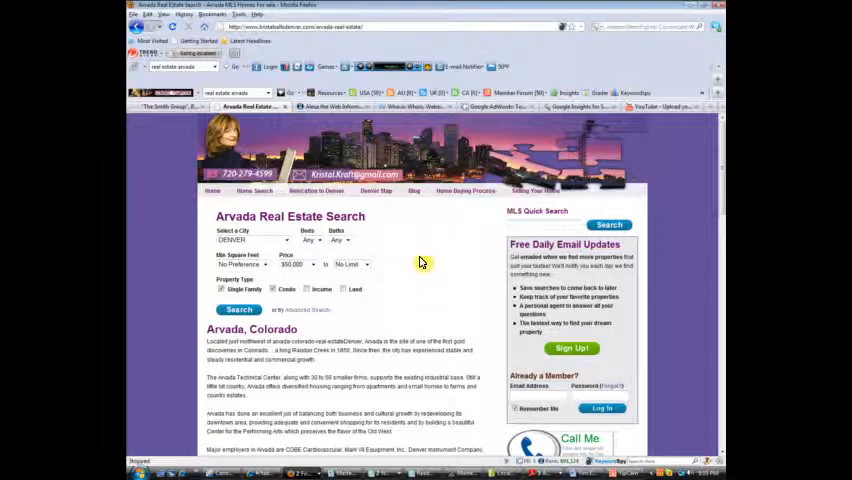
Copy the site's web address and switch to the Alexa tab.
left_click(230, 28)
right_click(230, 28)
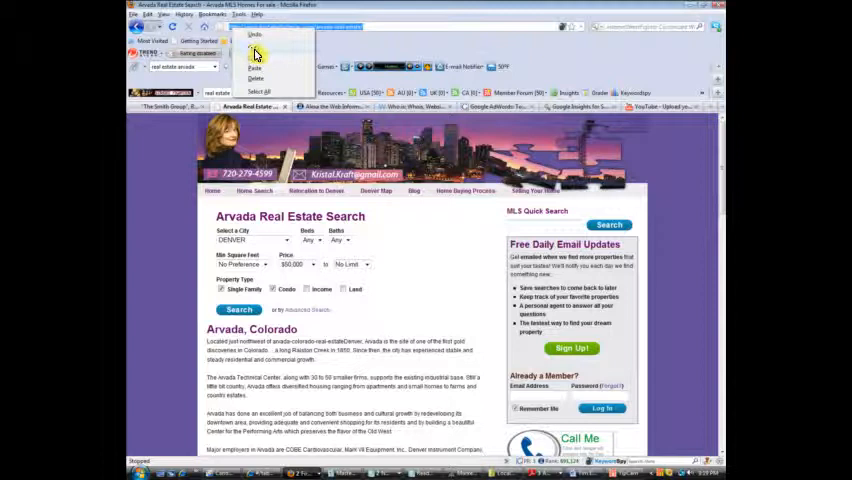
left_click(255, 54)
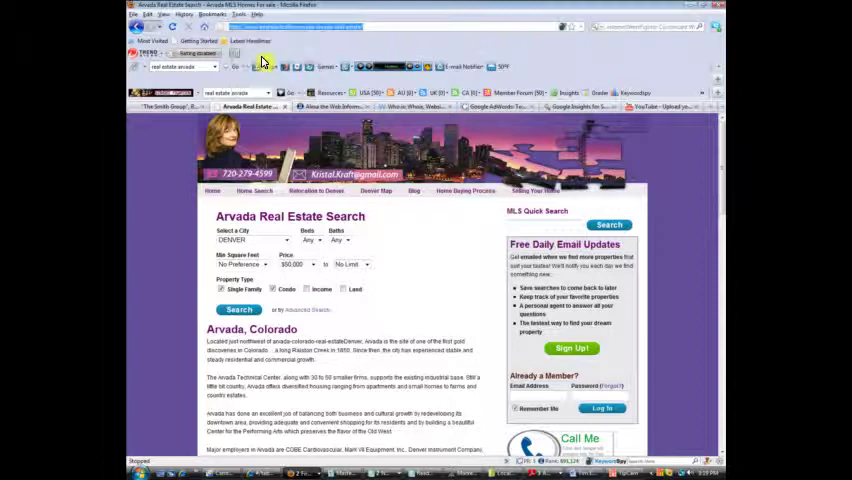
left_click(320, 106)
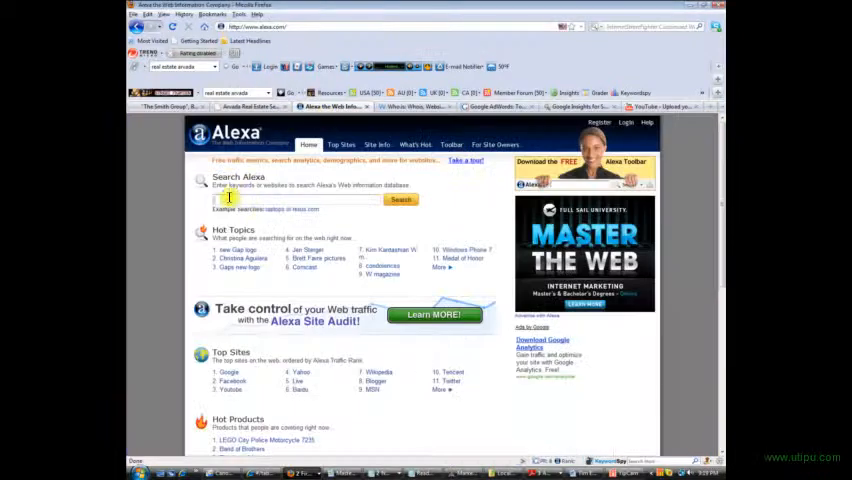
Look up kristalsellsdenver.com on Alexa and review its site info and contact details.
right_click(228, 198)
left_click(252, 238)
left_click(401, 200)
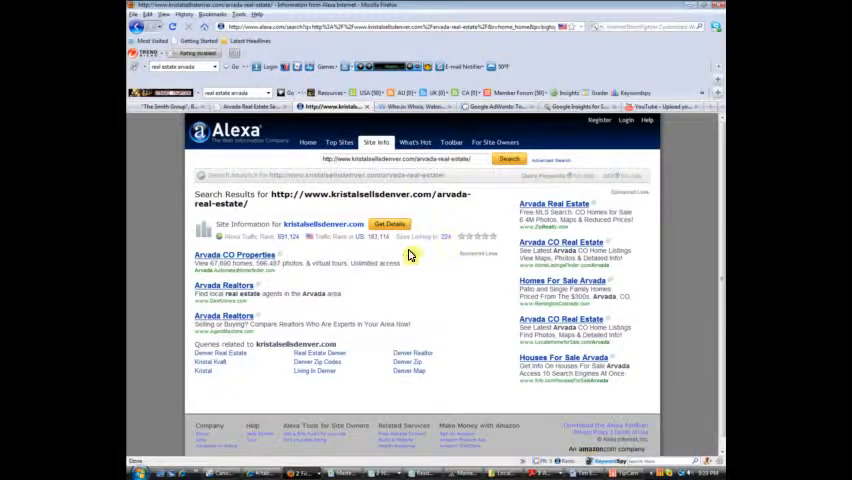
left_click(383, 227)
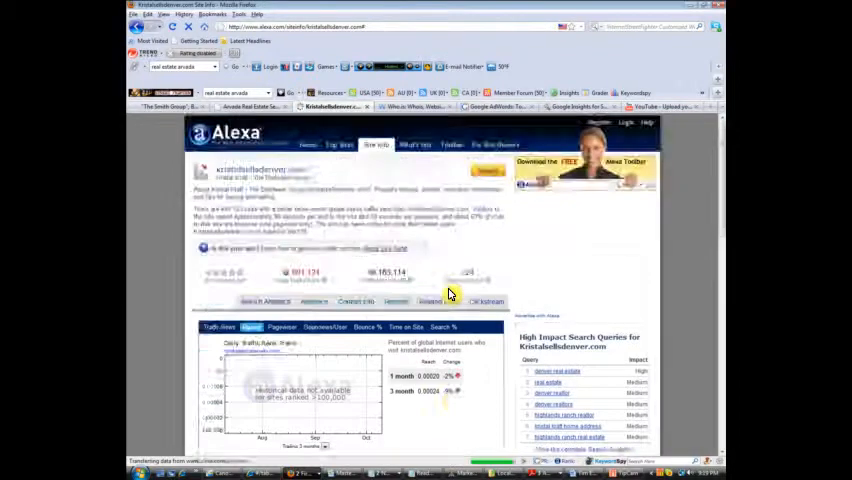
scroll(450, 293, "down", 3)
scroll(450, 293, "down", 3)
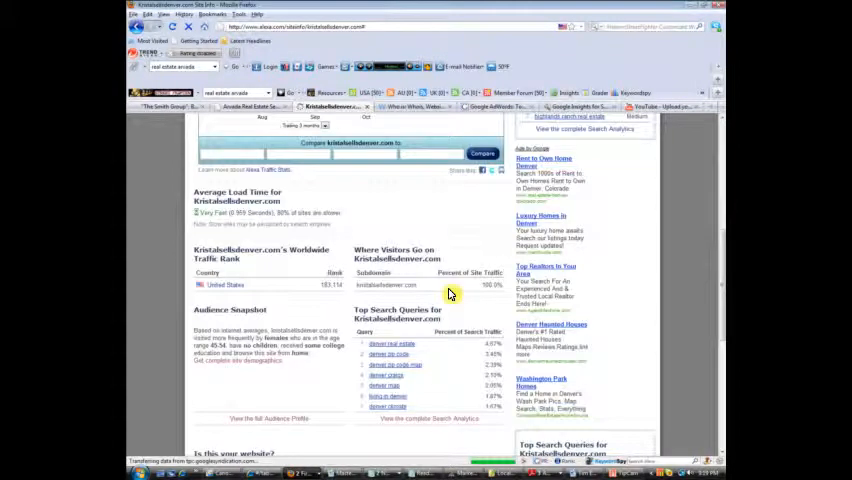
scroll(450, 293, "down", 3)
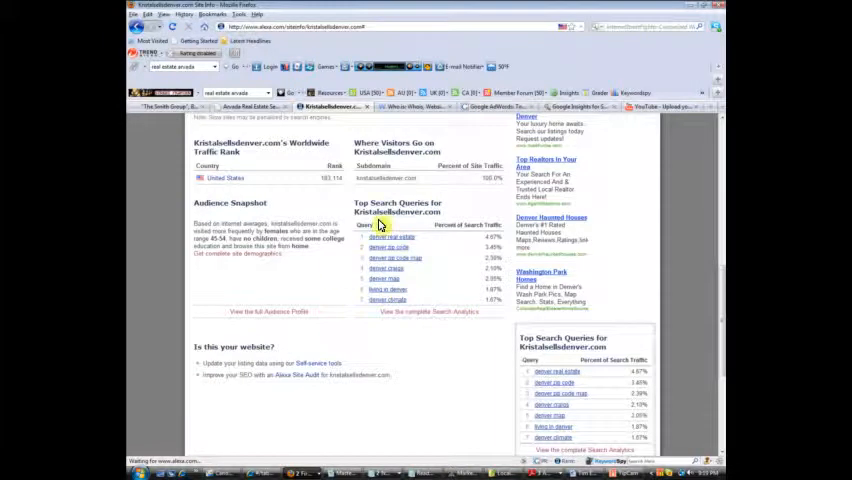
scroll(360, 240, "up", 3)
scroll(360, 240, "up", 3)
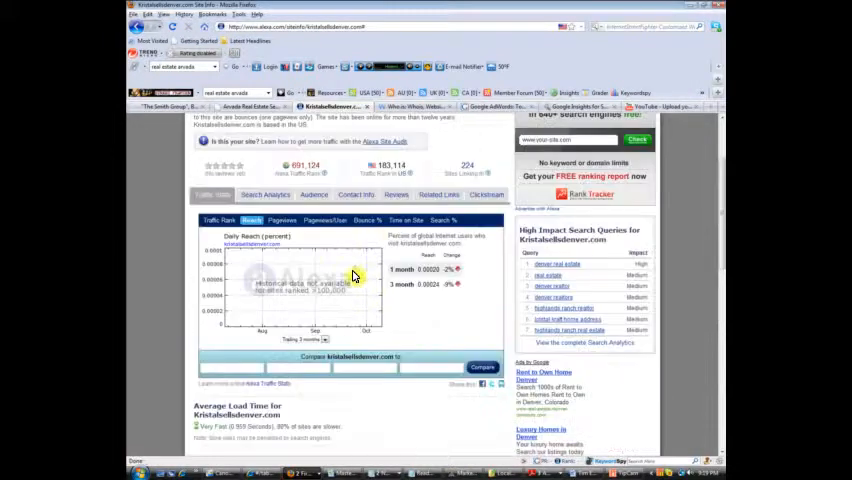
left_click(356, 195)
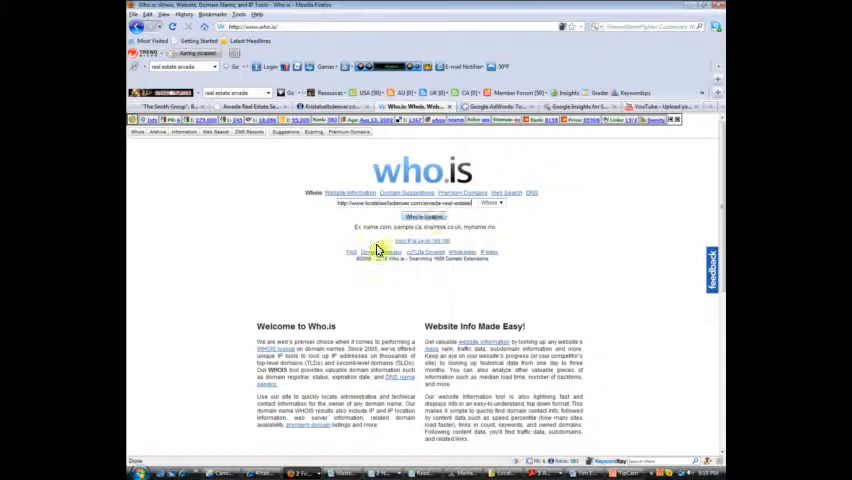
Run the Who.is lookup, note the 1997-11-25 creation date, and move to the AdWords tools page.
left_click(430, 219)
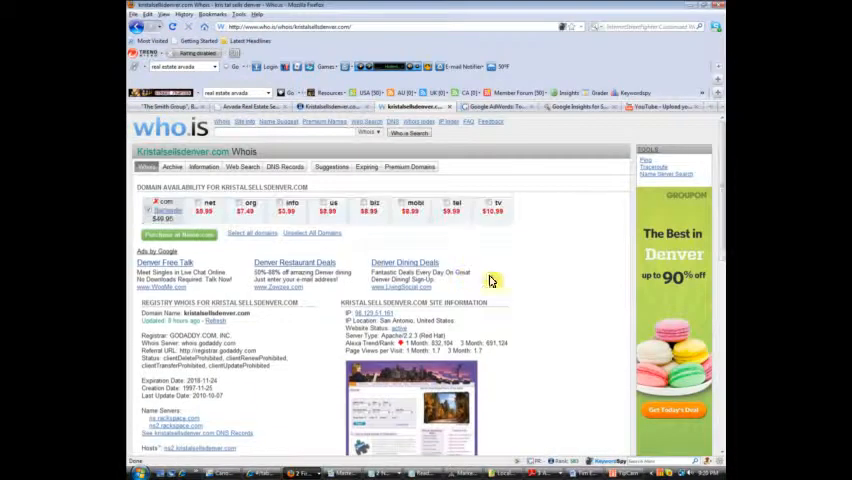
left_click_drag(189, 381, 212, 388)
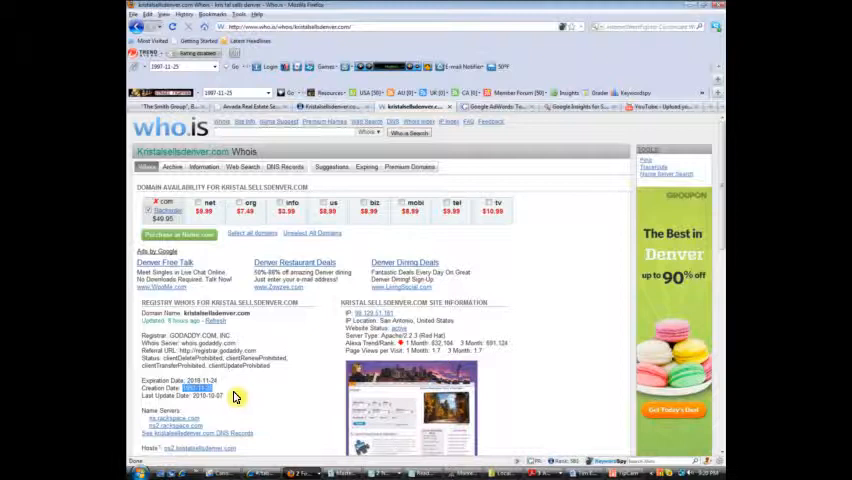
left_click(219, 392)
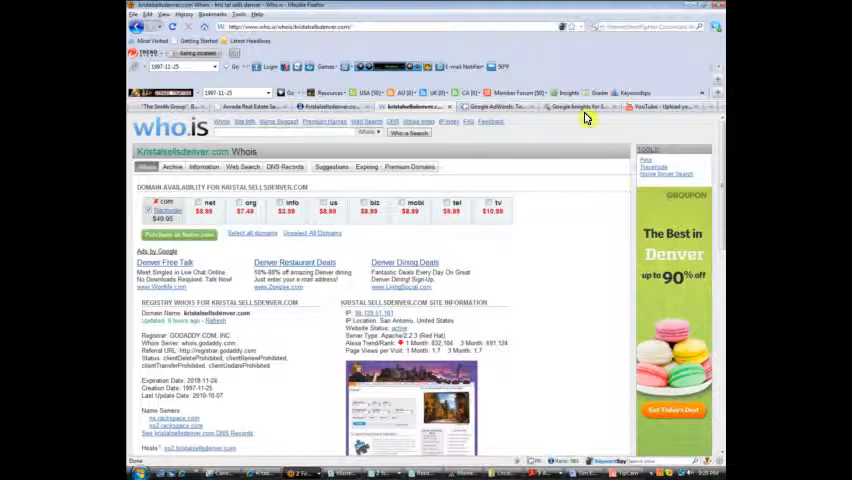
left_click(518, 108)
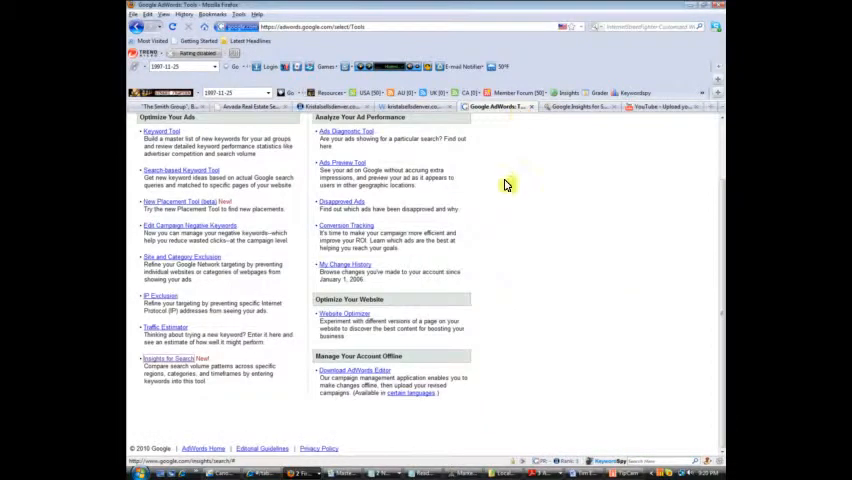
scroll(506, 184, "up", 3)
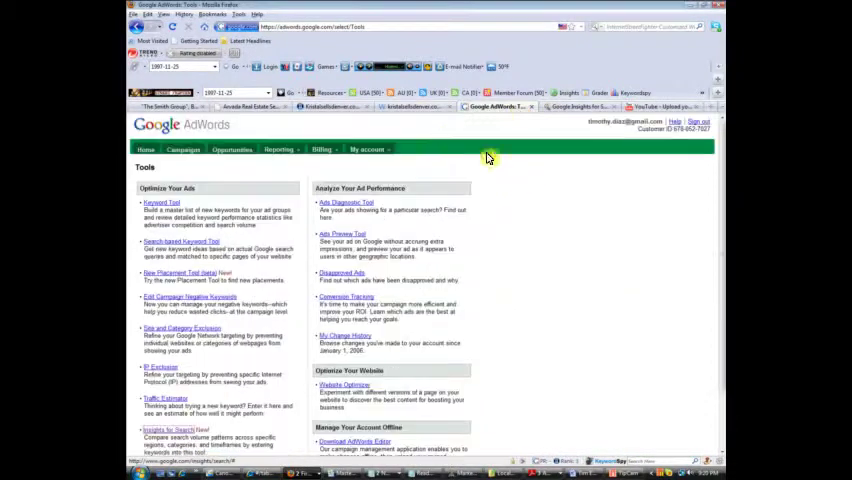
Go back to the 'real estate arvada' Google results and move to results page 4.
left_click(259, 109)
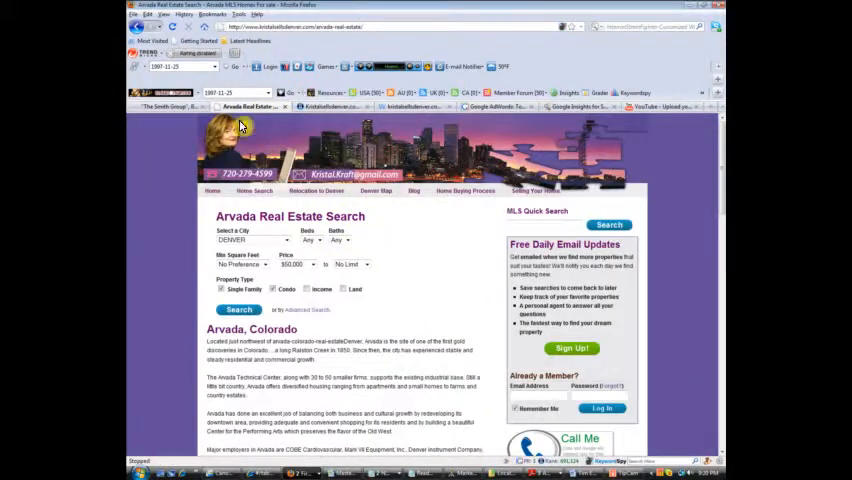
left_click(138, 26)
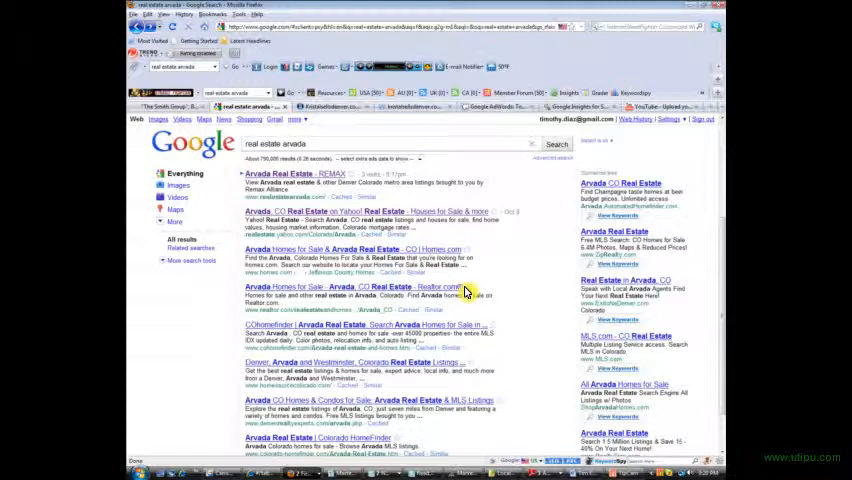
scroll(466, 291, "down", 4)
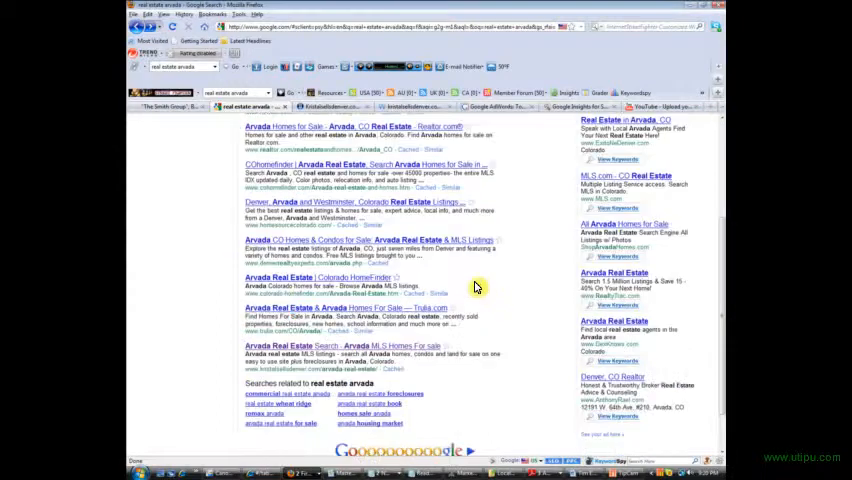
scroll(476, 287, "up", 4)
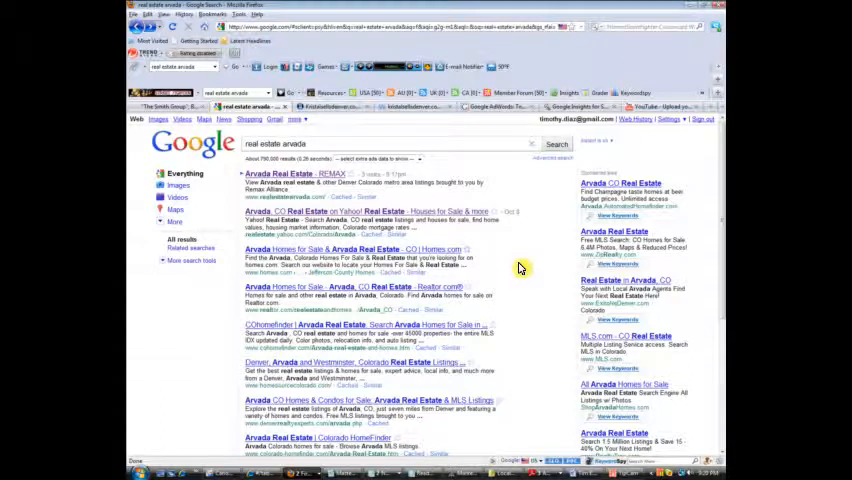
scroll(520, 268, "down", 5)
scroll(520, 268, "down", 3)
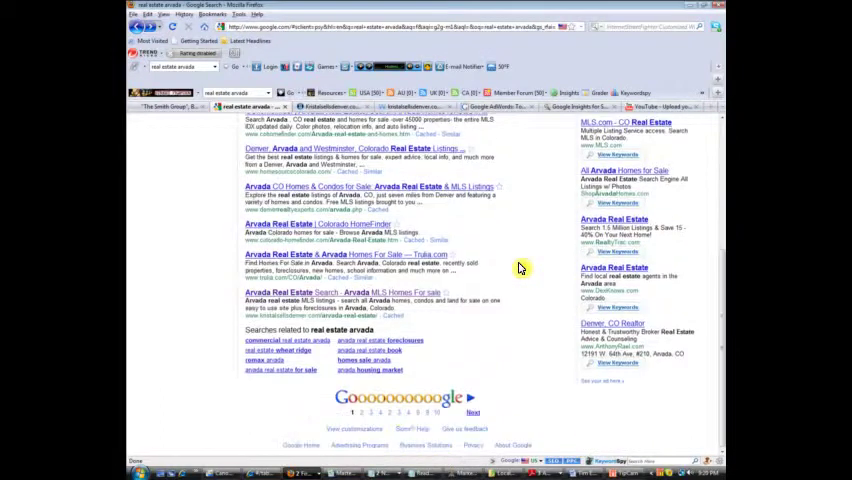
left_click(380, 416)
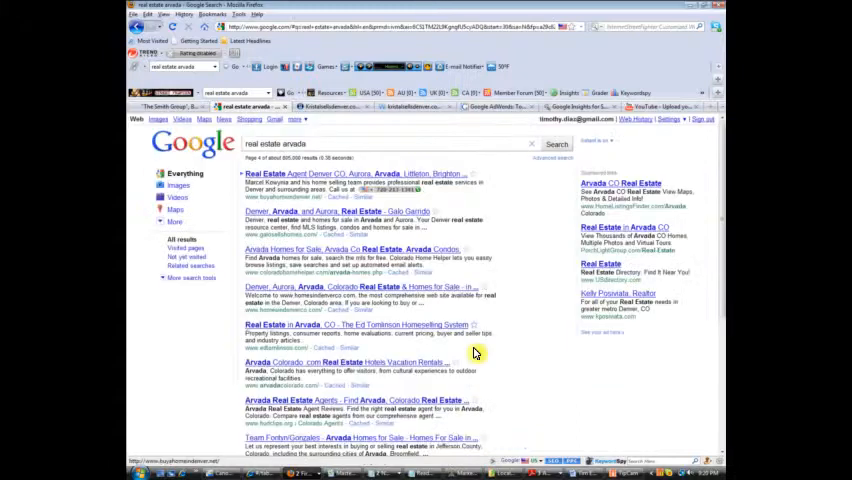
scroll(475, 352, "down", 5)
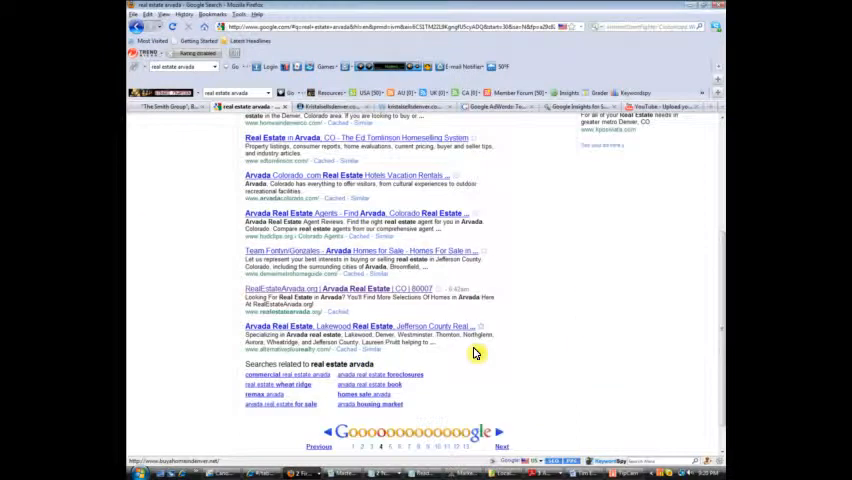
Visit RealEstateArvada.org, return, and visit the Arvada and Lakewood real estate result.
left_click(316, 295)
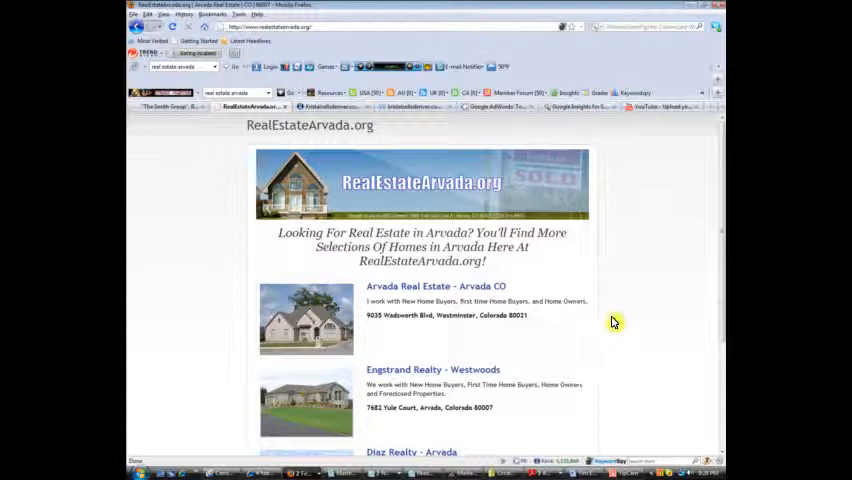
scroll(650, 307, "down", 3)
scroll(650, 307, "down", 2)
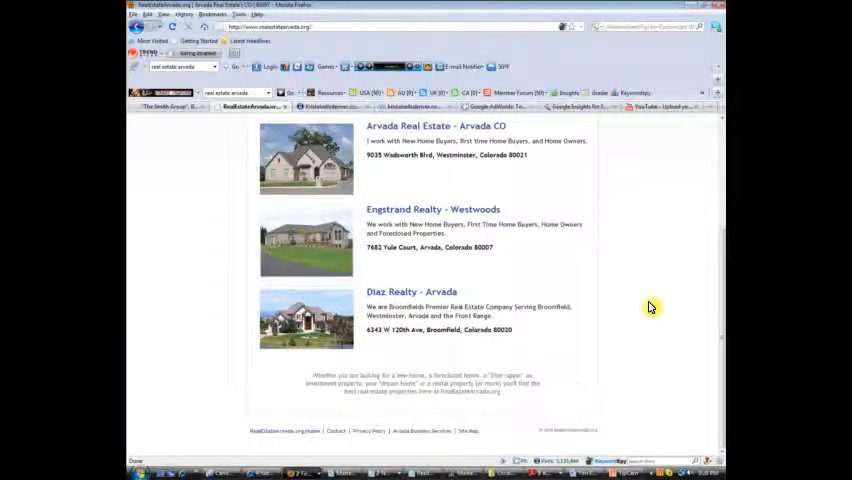
scroll(650, 307, "up", 5)
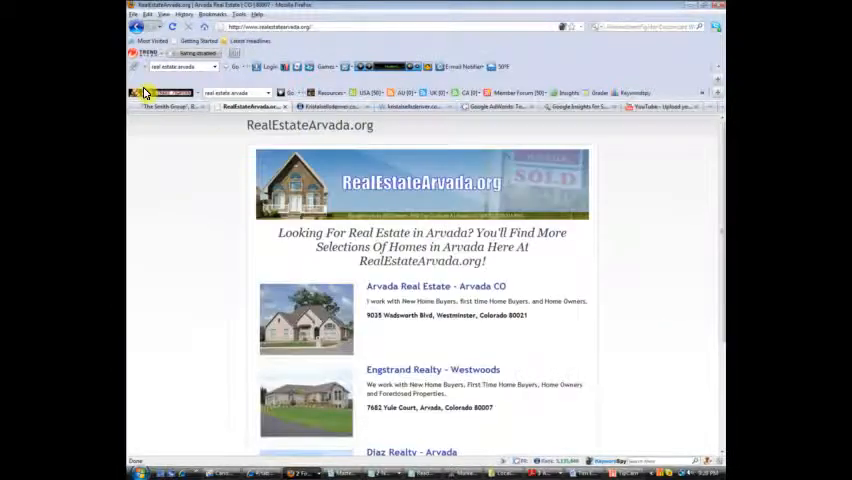
left_click(136, 27)
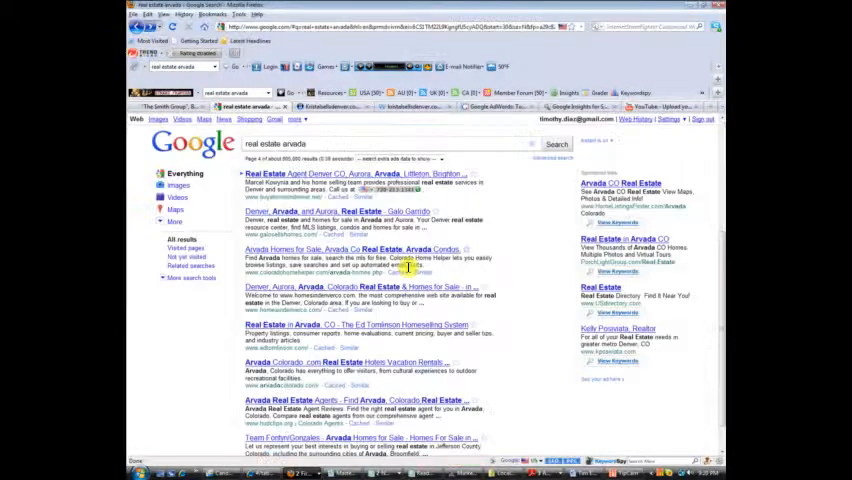
scroll(500, 310, "down", 5)
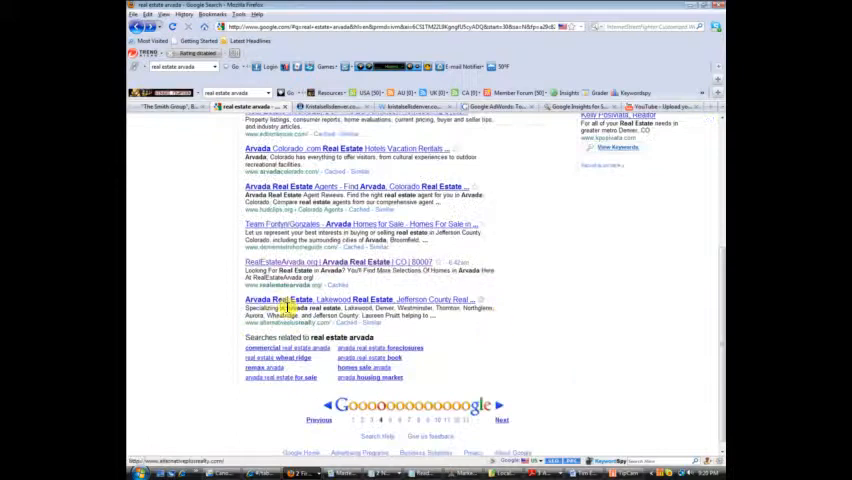
left_click(286, 303)
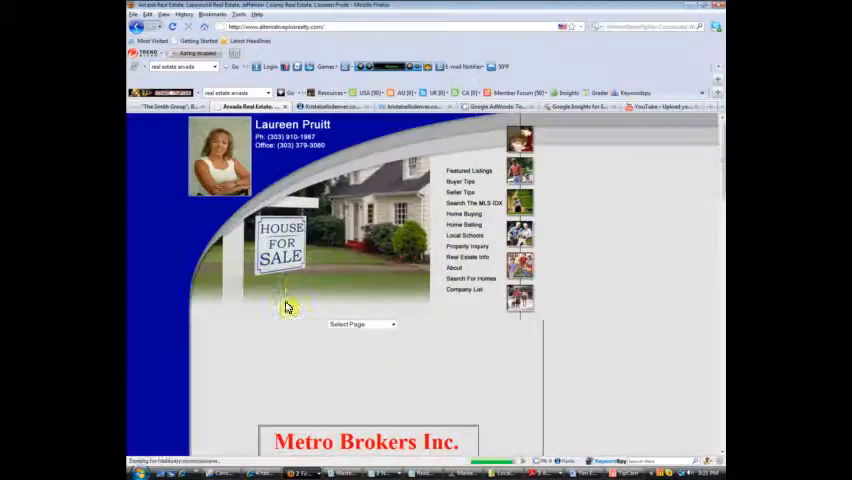
Copy alternativeplusrealty.com's address and switch to the Alexa tab.
left_click(228, 26)
right_click(228, 26)
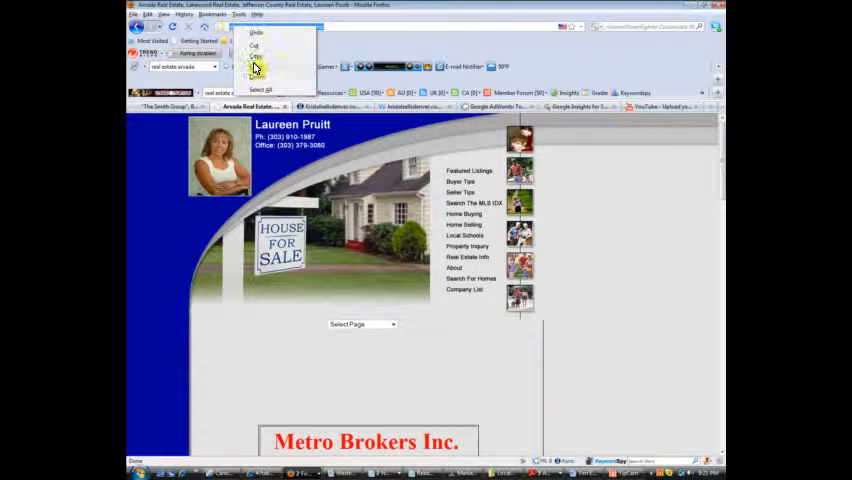
left_click(260, 56)
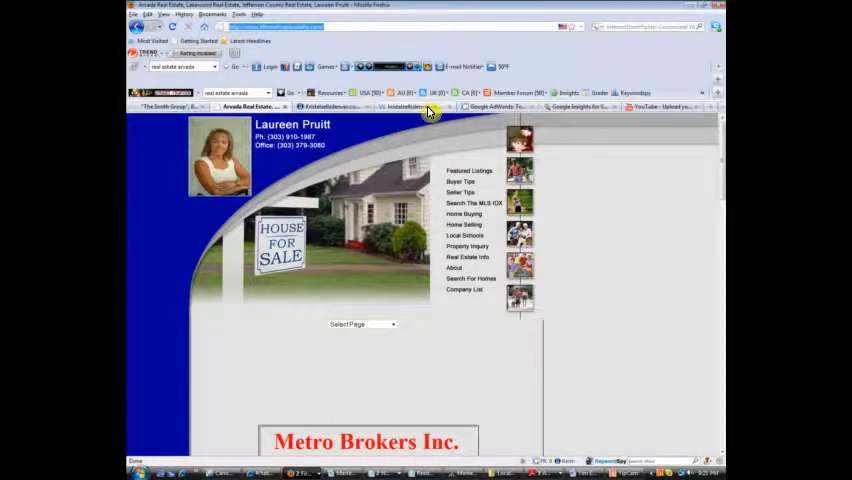
left_click(358, 108)
scroll(360, 200, "up", 3)
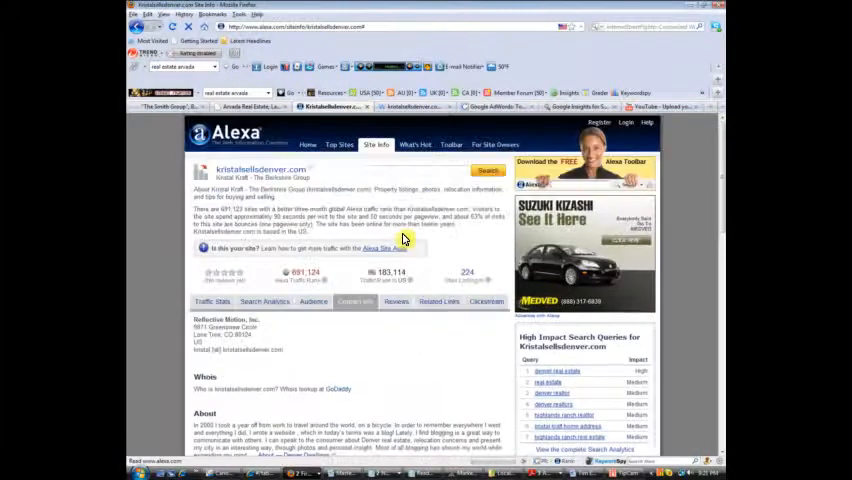
Look up alternativeplusrealty.com on Alexa and view its detailed site info.
right_click(388, 172)
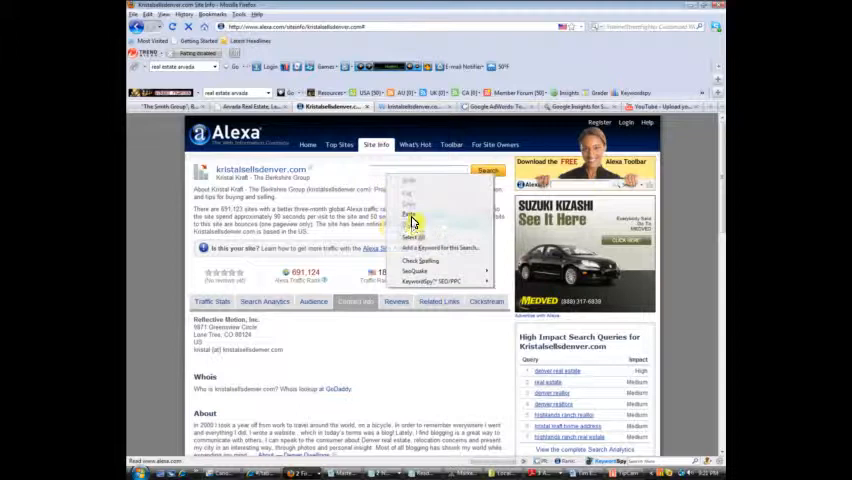
left_click(420, 228)
left_click(488, 170)
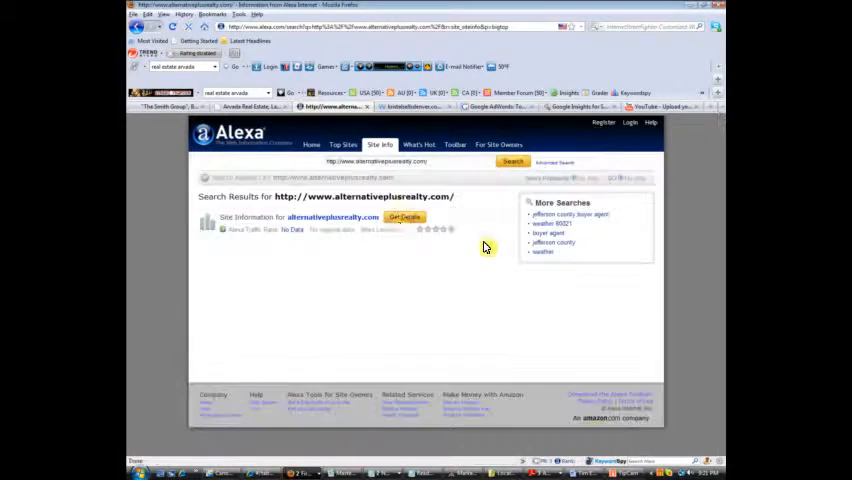
left_click(404, 217)
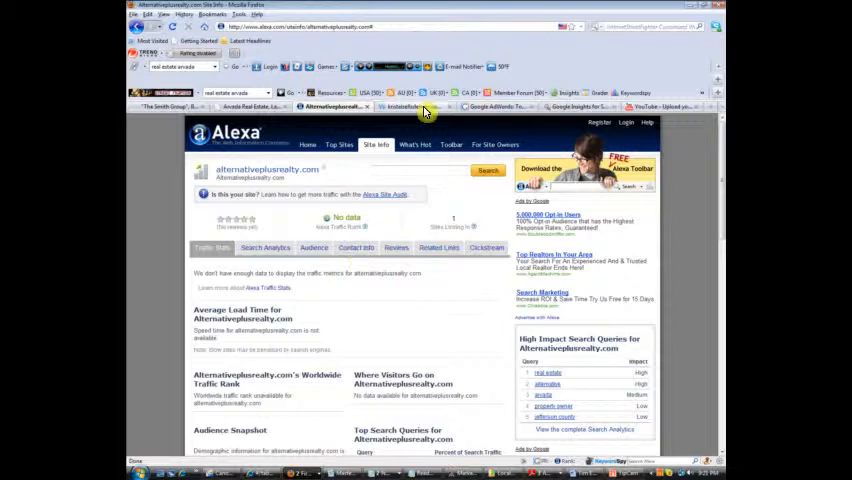
Run a Who.is lookup on alternativeplusrealty.com, note its 2002-11-21 creation date, and return to the Metro Brokers site.
left_click(424, 108)
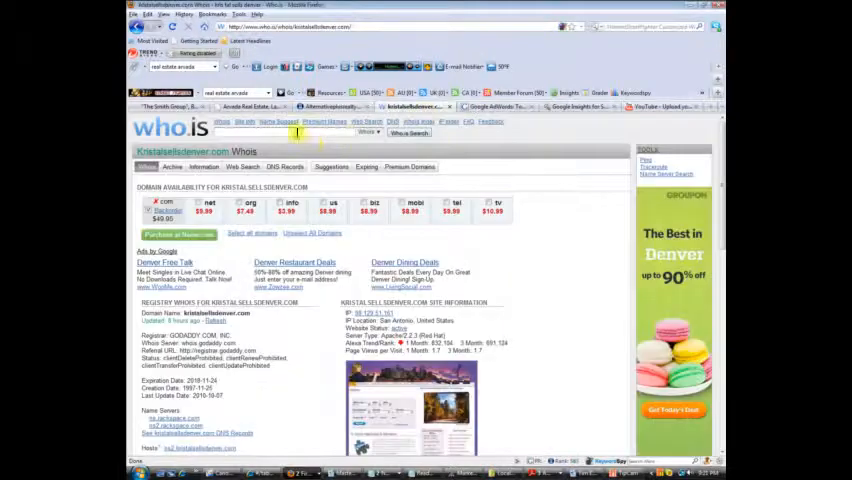
left_click(293, 131)
left_click(333, 190)
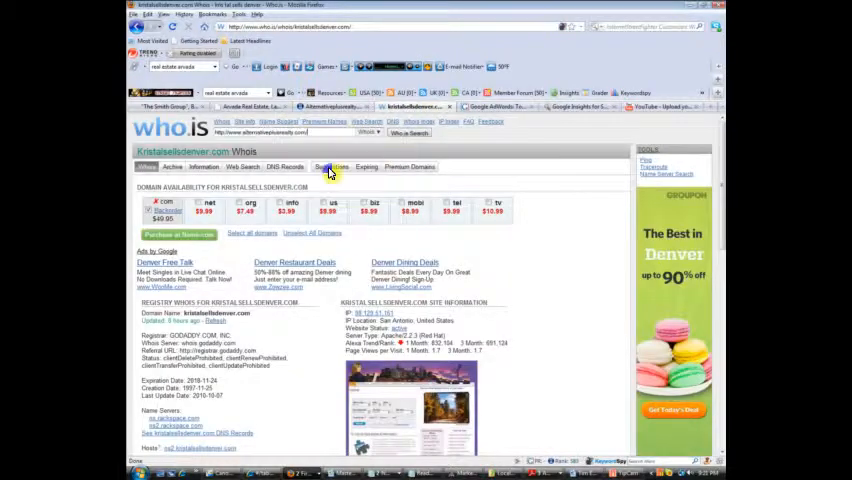
left_click(403, 136)
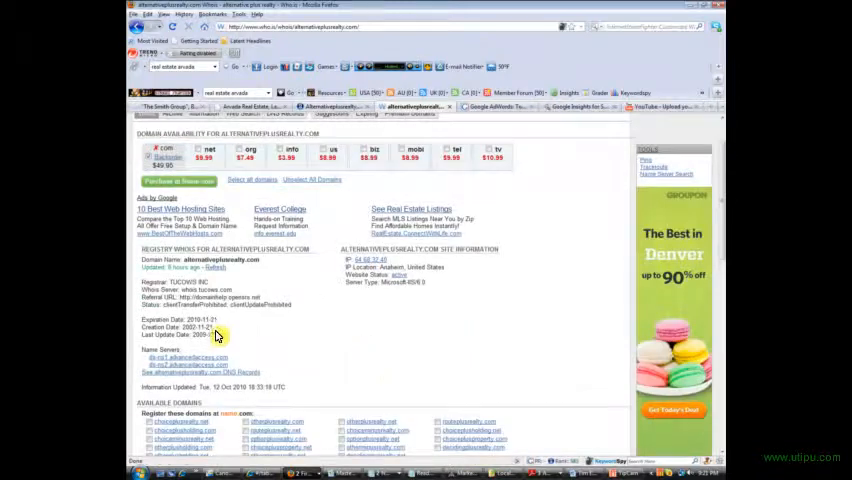
double_click(200, 327)
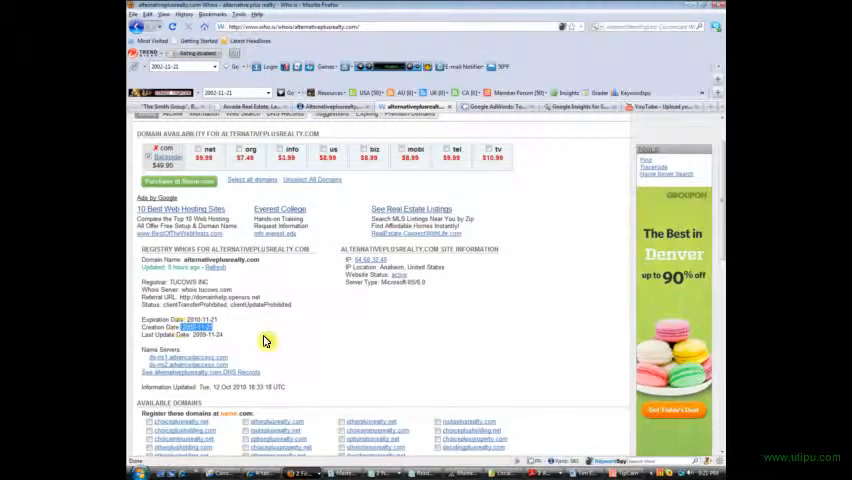
scroll(265, 341, "up", 2)
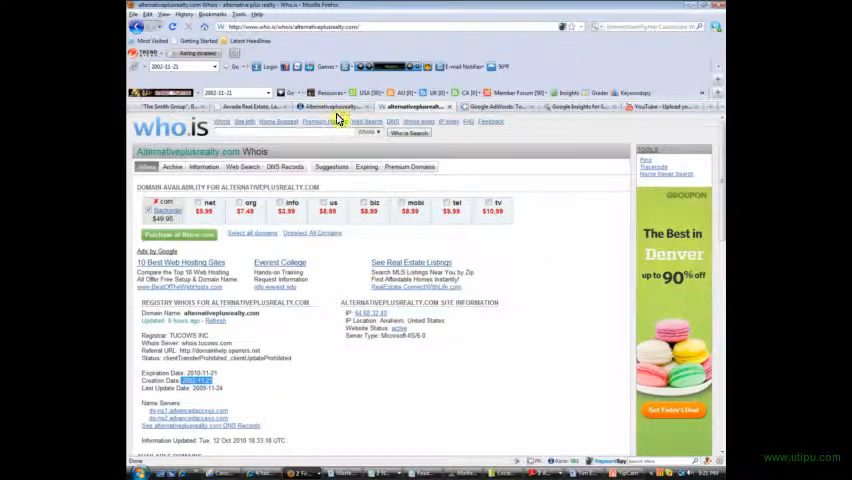
left_click(239, 108)
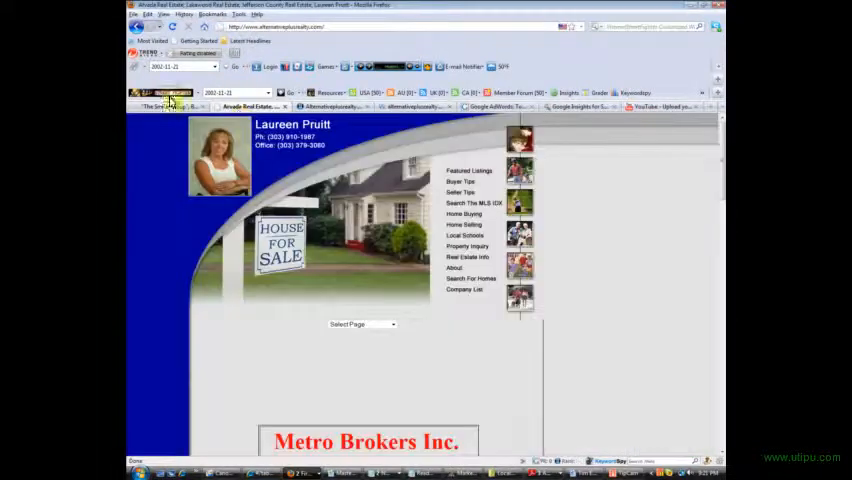
Go back to the Google results, open RealEstateArvada.org and copy its web address.
left_click(139, 30)
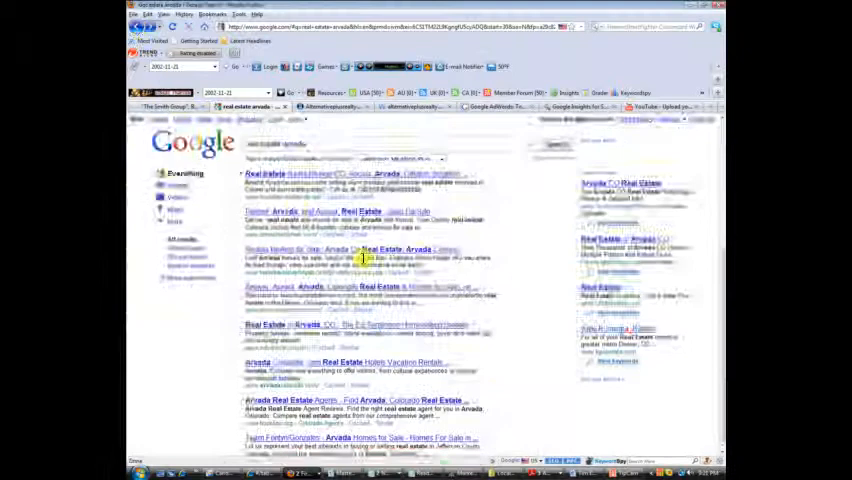
scroll(360, 250, "down", 5)
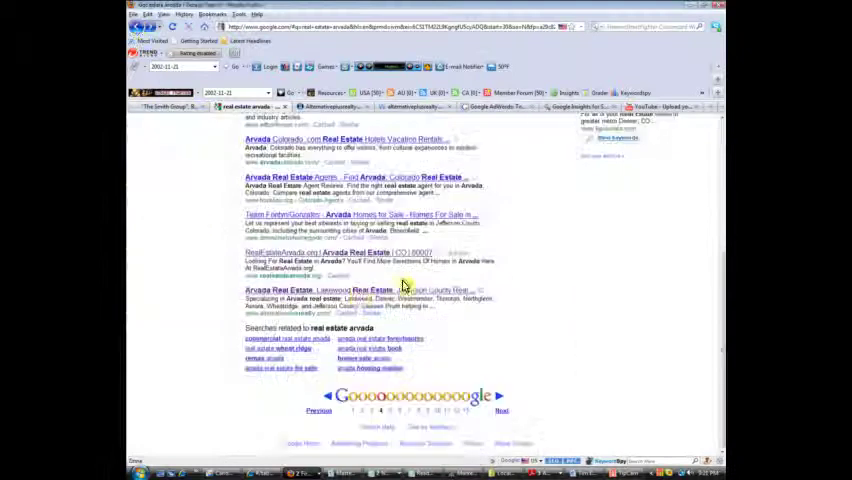
left_click(292, 258)
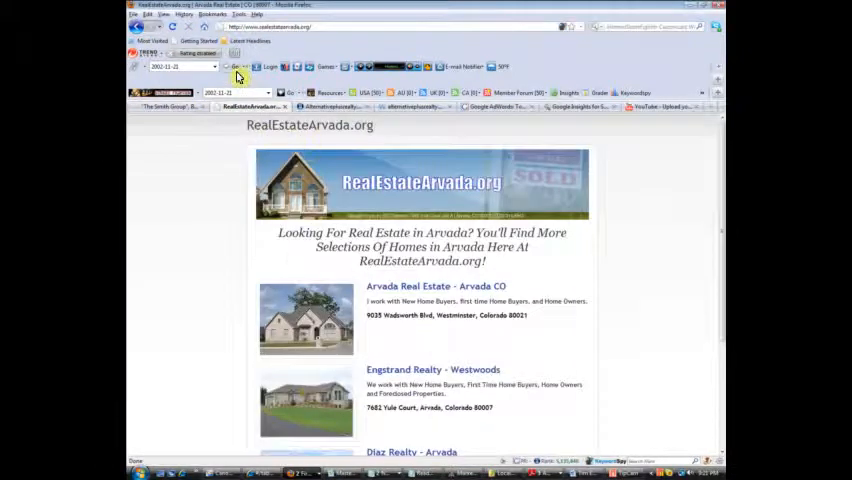
right_click(270, 27)
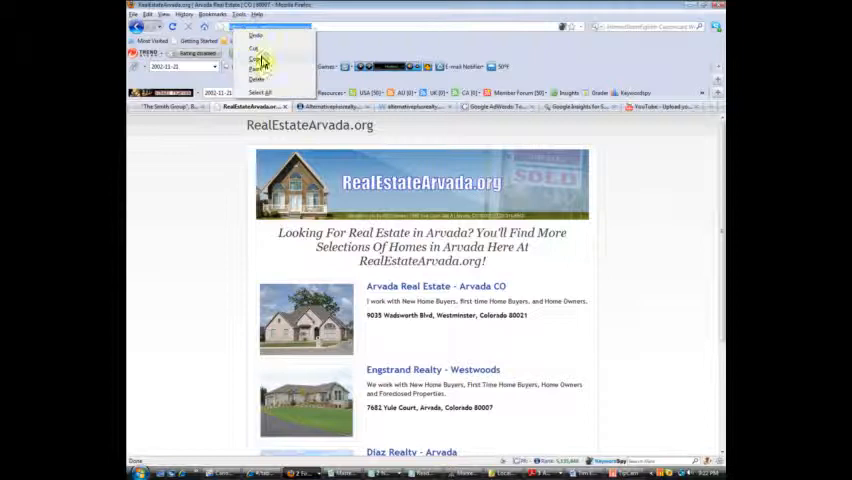
left_click(263, 62)
Paste realestatearvada.org into Who.is and run the lookup showing its 2010-10-02 creation date.
left_click(410, 106)
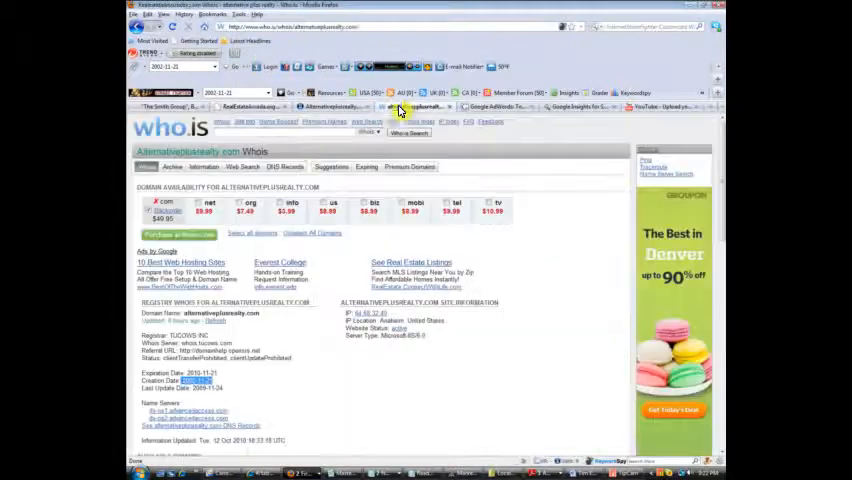
right_click(250, 128)
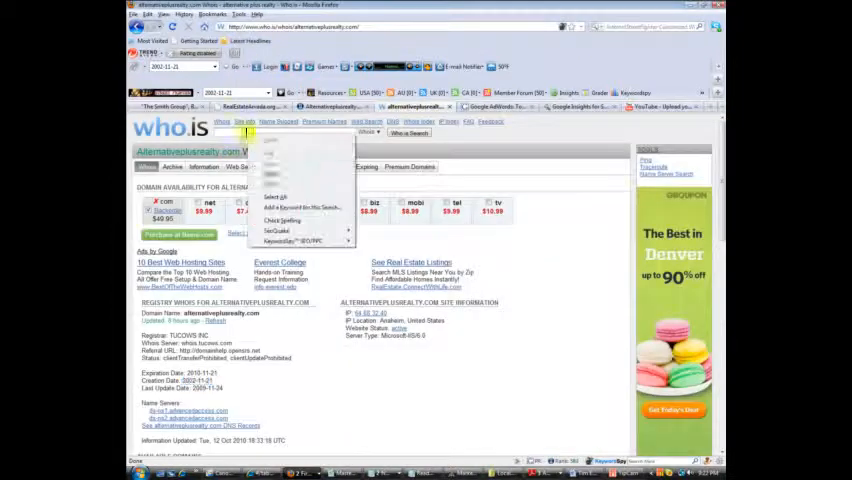
left_click(270, 168)
left_click(397, 133)
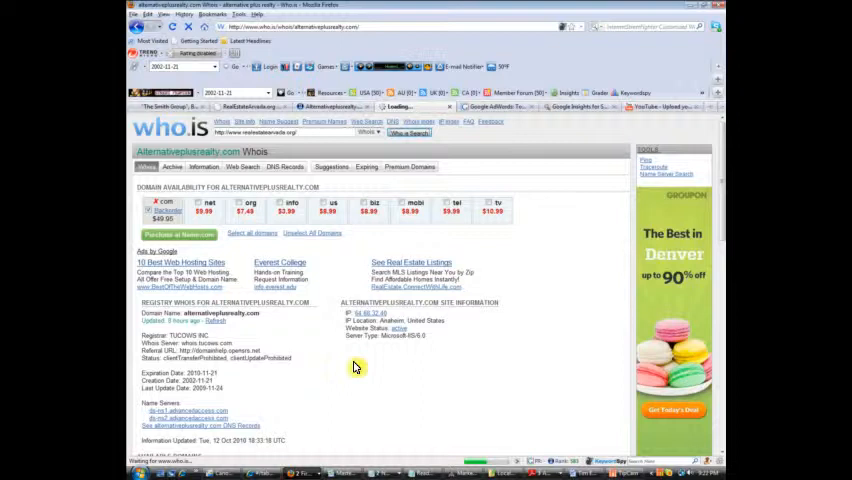
scroll(354, 367, "down", 3)
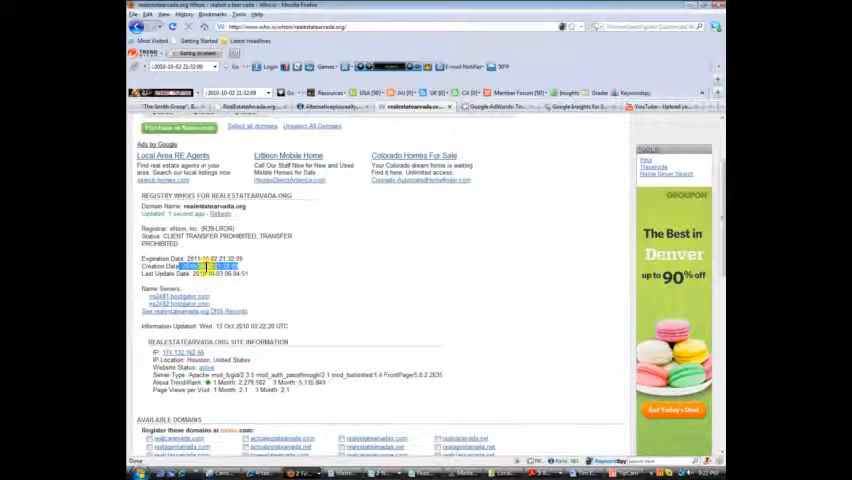
left_click(456, 308)
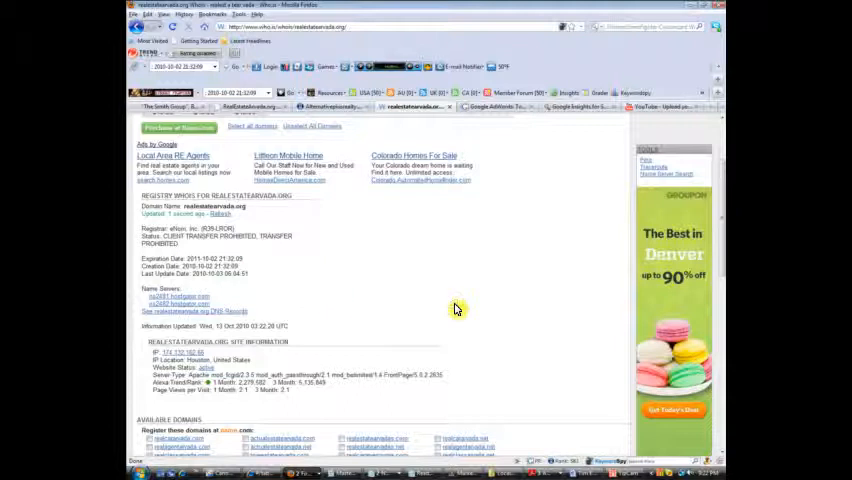
scroll(456, 308, "up", 3)
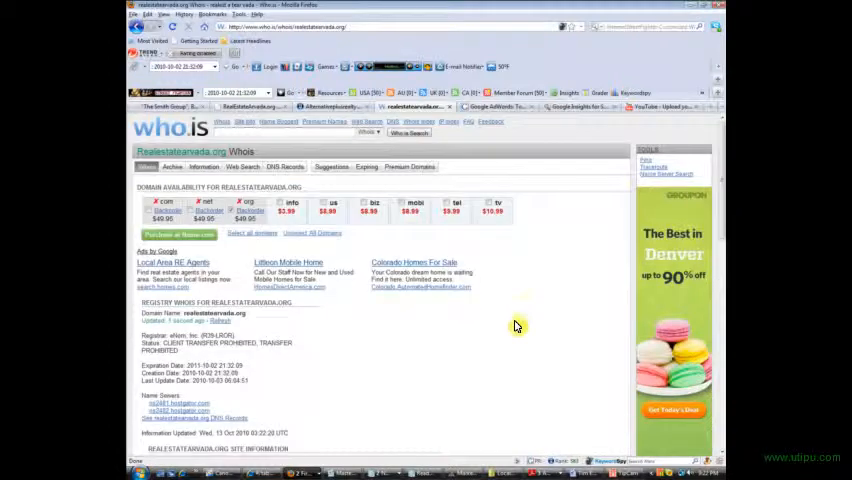